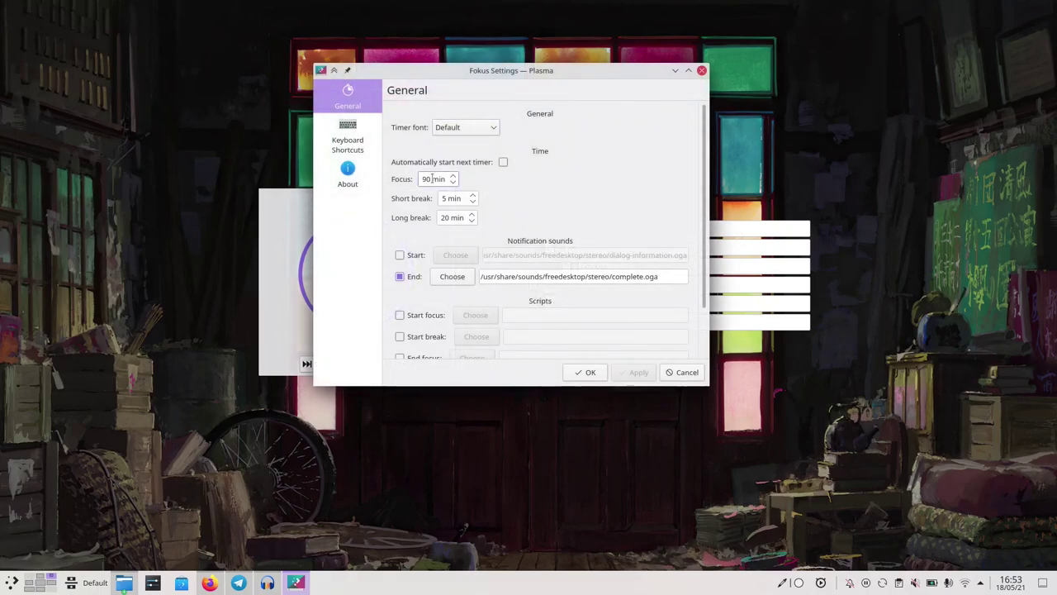
Set the focus duration to 20 min and confirm the settings.
left_click(434, 176)
key("BackSpace")
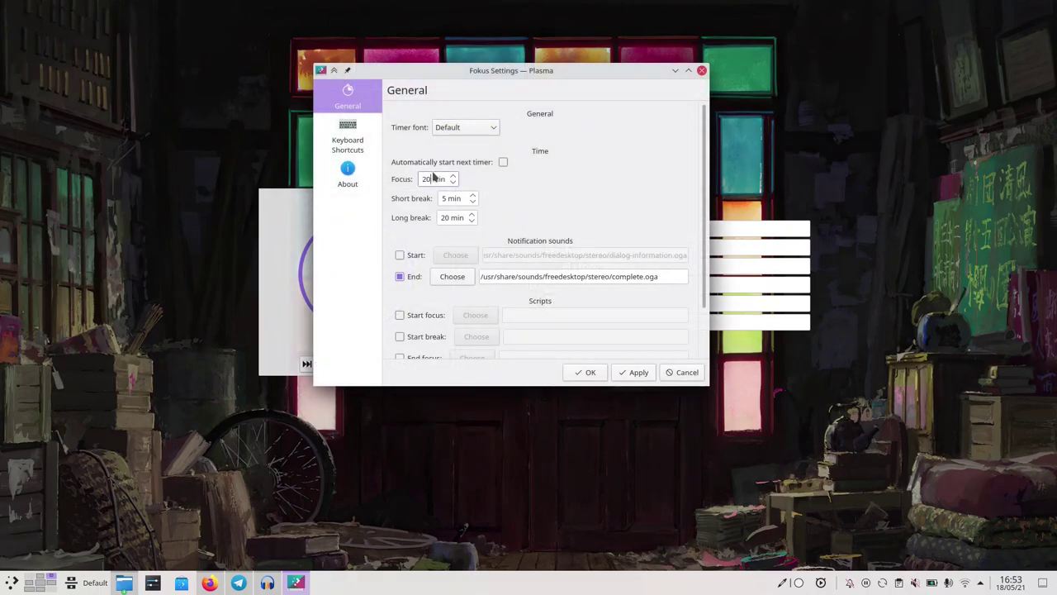
left_click(637, 372)
left_click(583, 372)
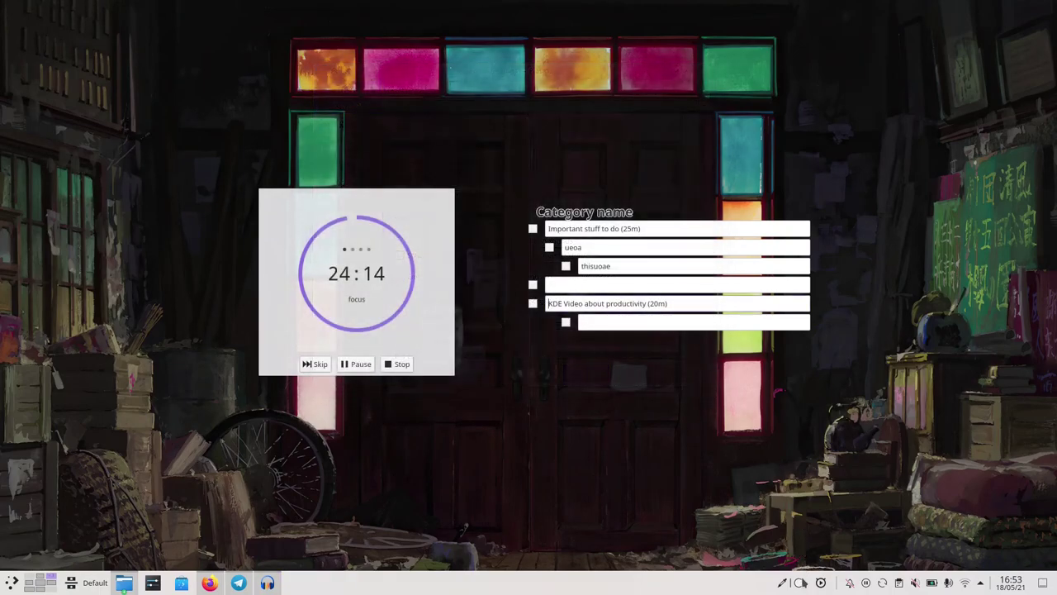
Start the focus countdown in the system tray timer and close its popup.
left_click(818, 586)
left_click(825, 561)
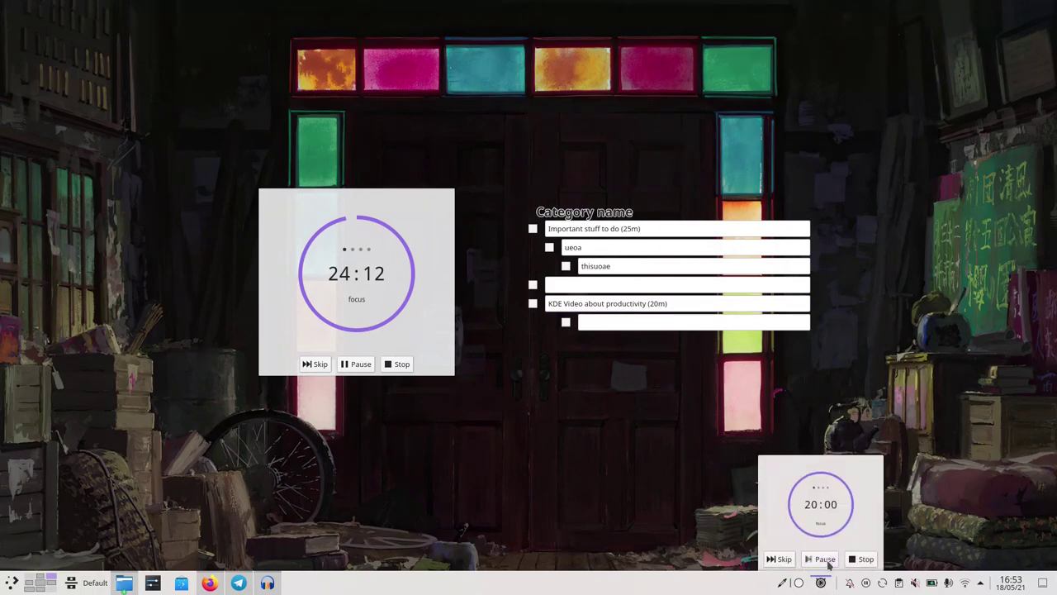
left_click(649, 495)
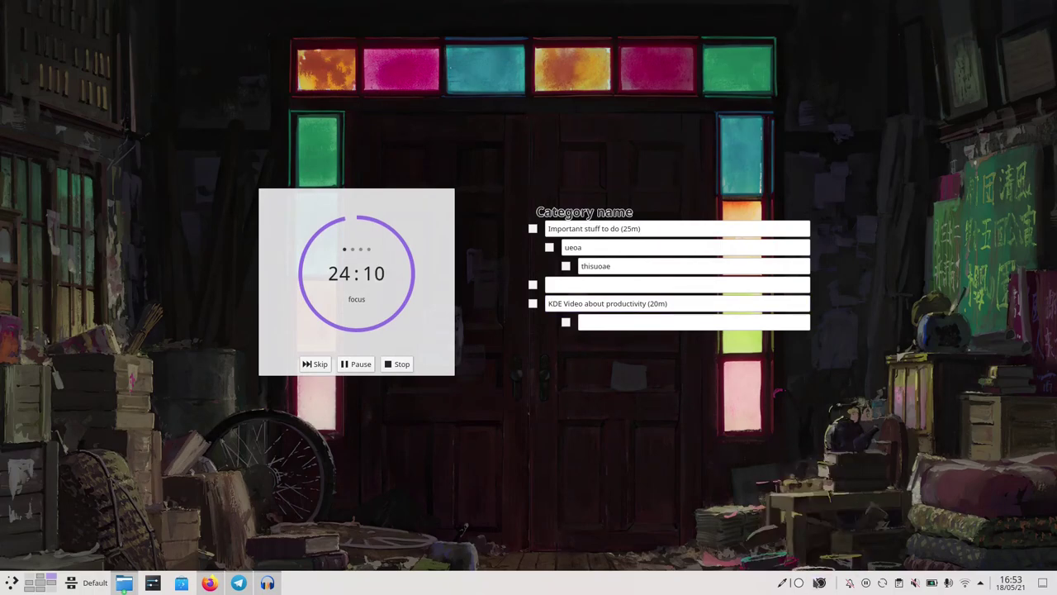
key("ctrl+F8")
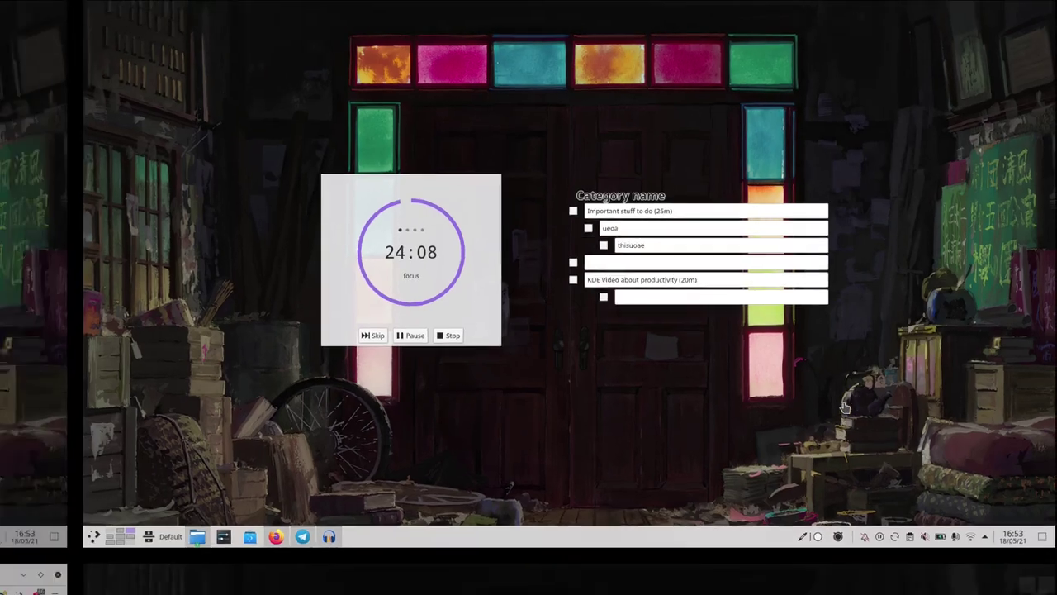
key("ctrl+F1")
key("ctrl+F3")
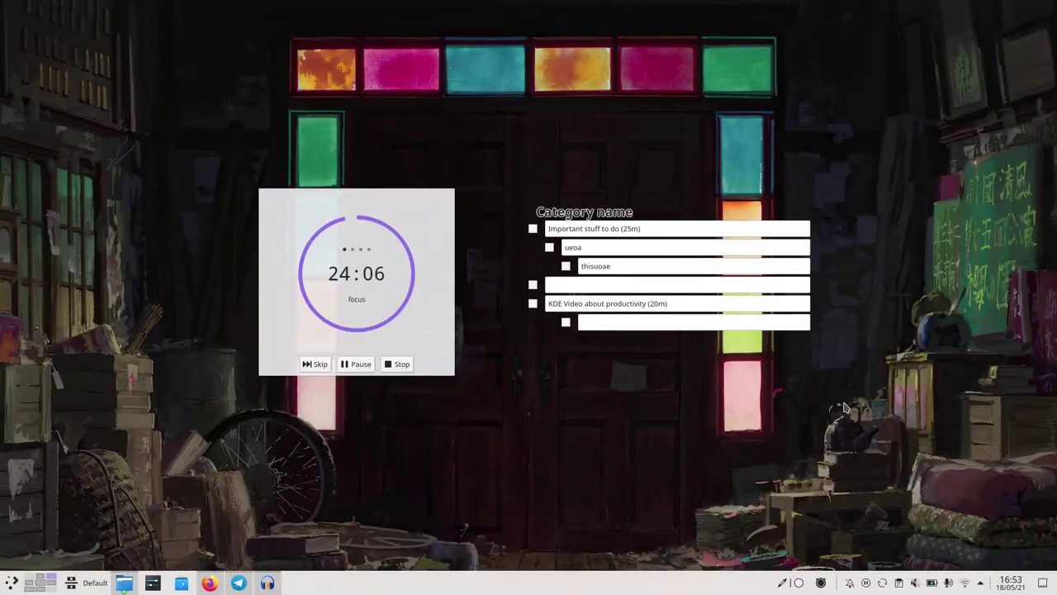
Open the system tray timer's settings, set the focus duration to 1 min and confirm.
mouse_move(825, 588)
right_click(822, 588)
left_click(849, 518)
double_click(113, 116)
type("1 min")
left_click(279, 309)
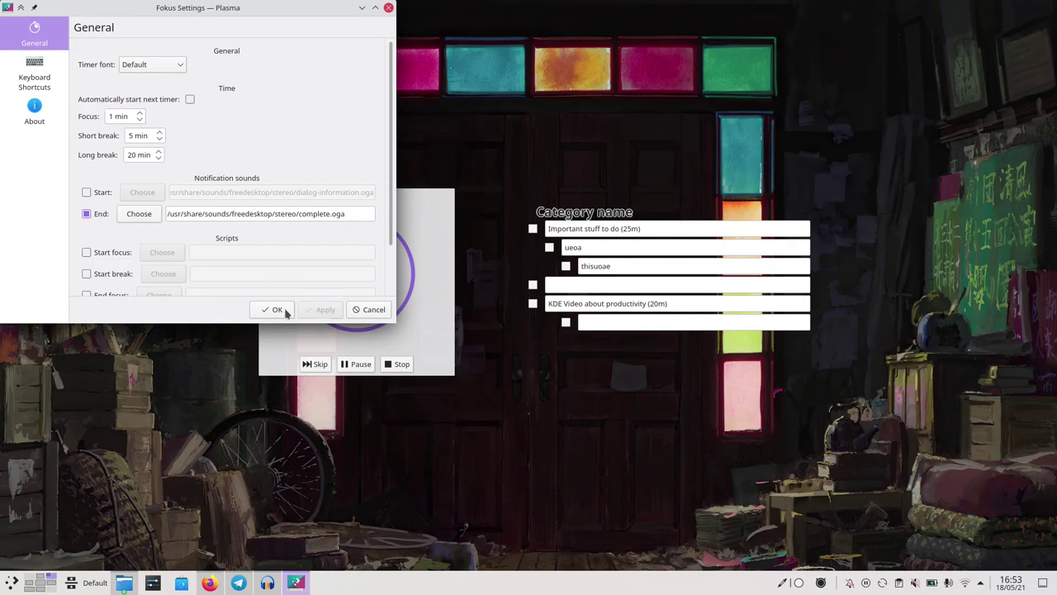
Start the one-minute focus countdown in the system tray timer and close its popup.
left_click(827, 584)
left_click(861, 559)
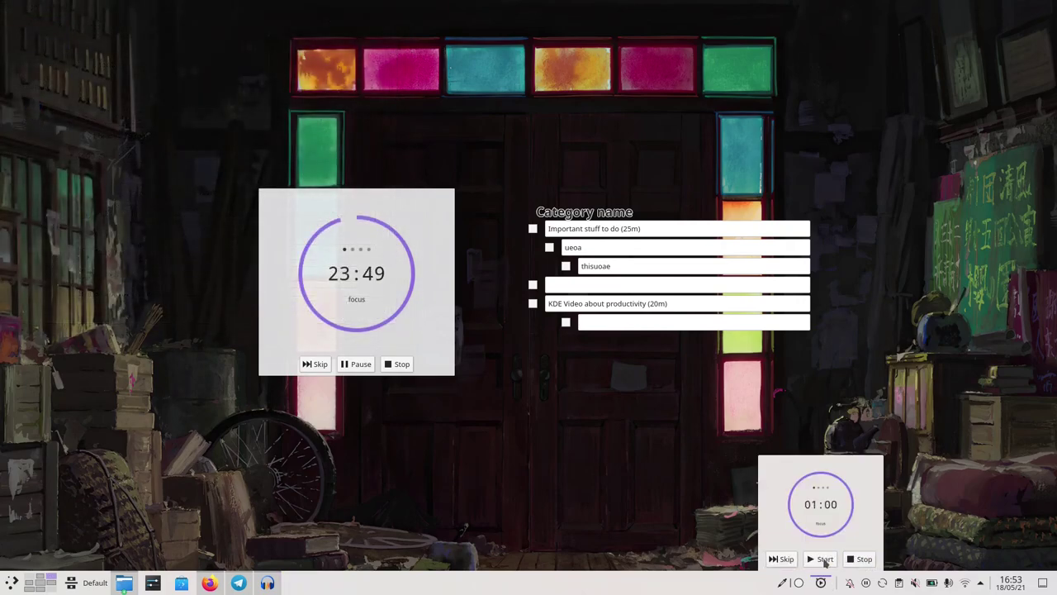
left_click(824, 583)
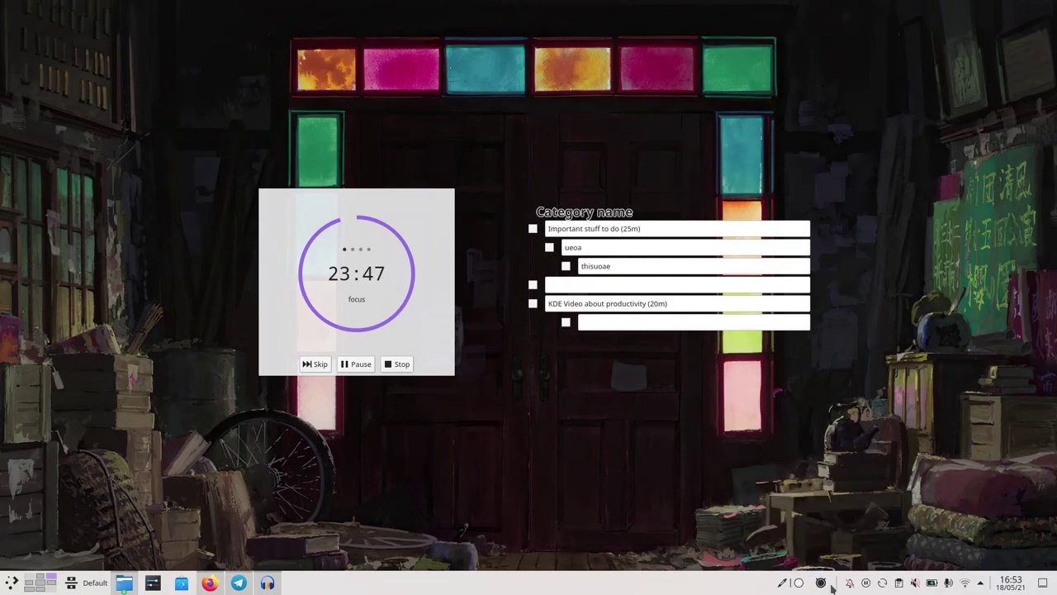
mouse_move(828, 588)
Skip the desktop timer's current focus session and its following short break.
left_click(315, 365)
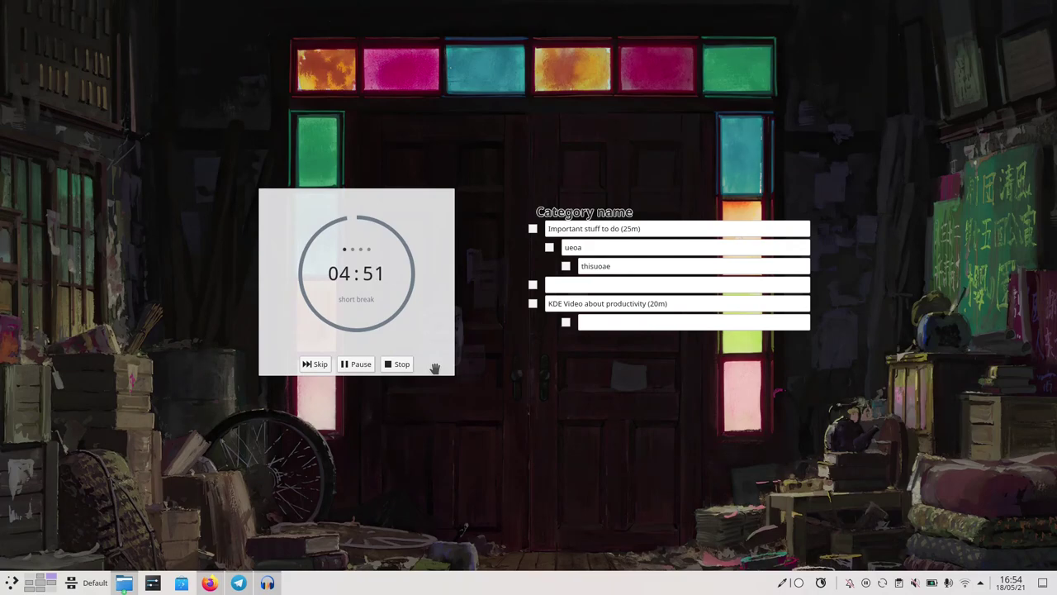
left_click(315, 363)
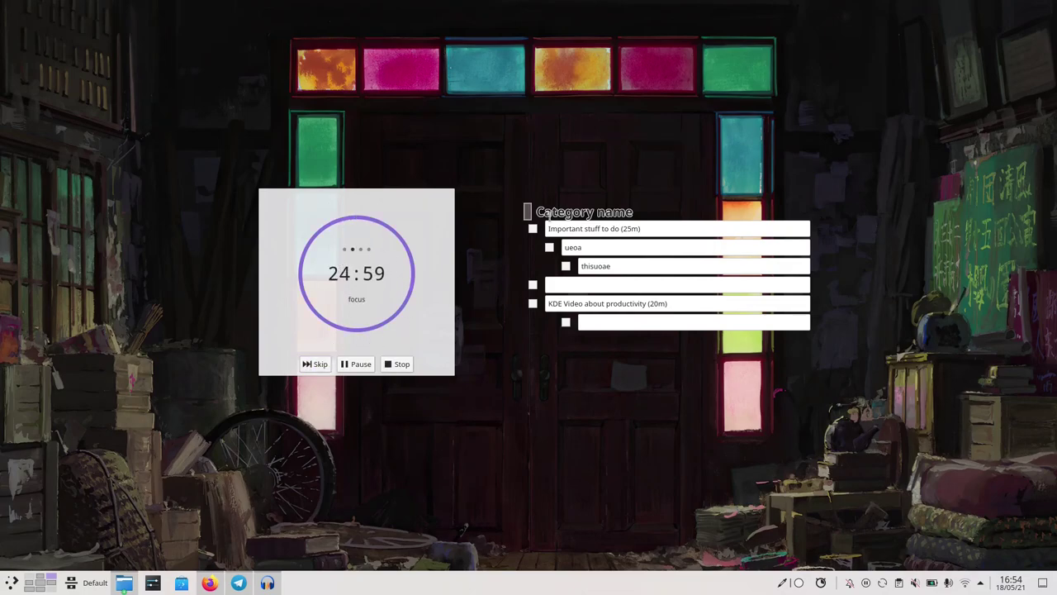
Open the desktop timer widget's settings and examine the focus, short break and long break durations.
right_click(415, 296)
left_click(427, 307)
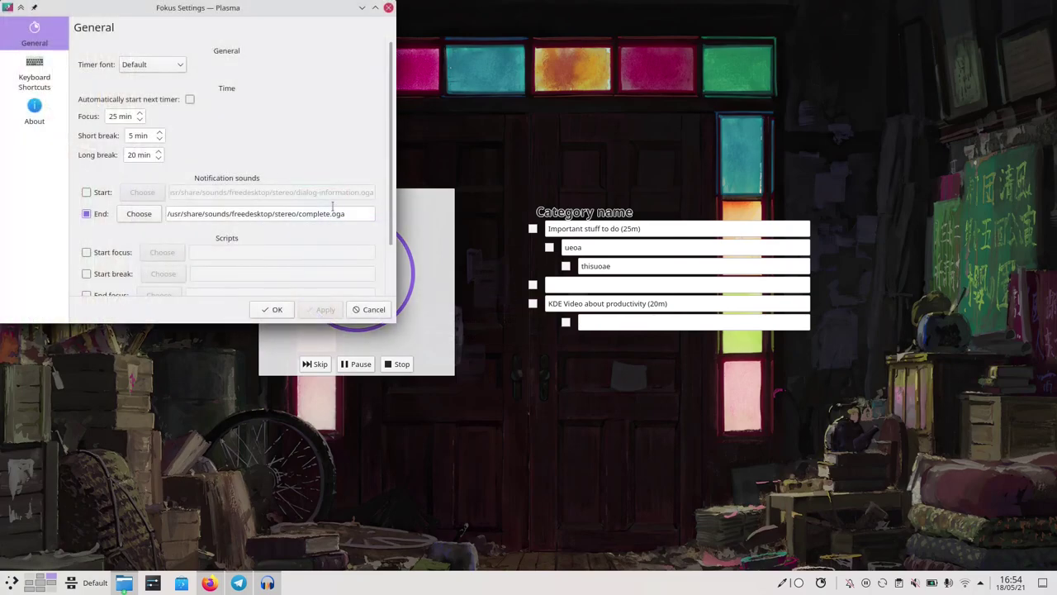
double_click(120, 116)
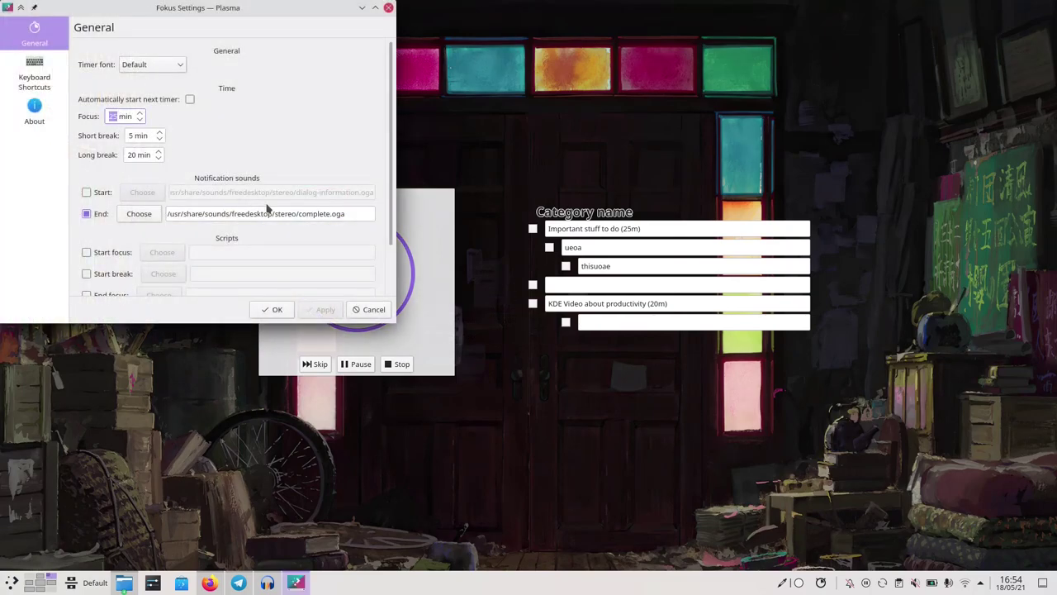
left_click_drag(202, 10, 314, 52)
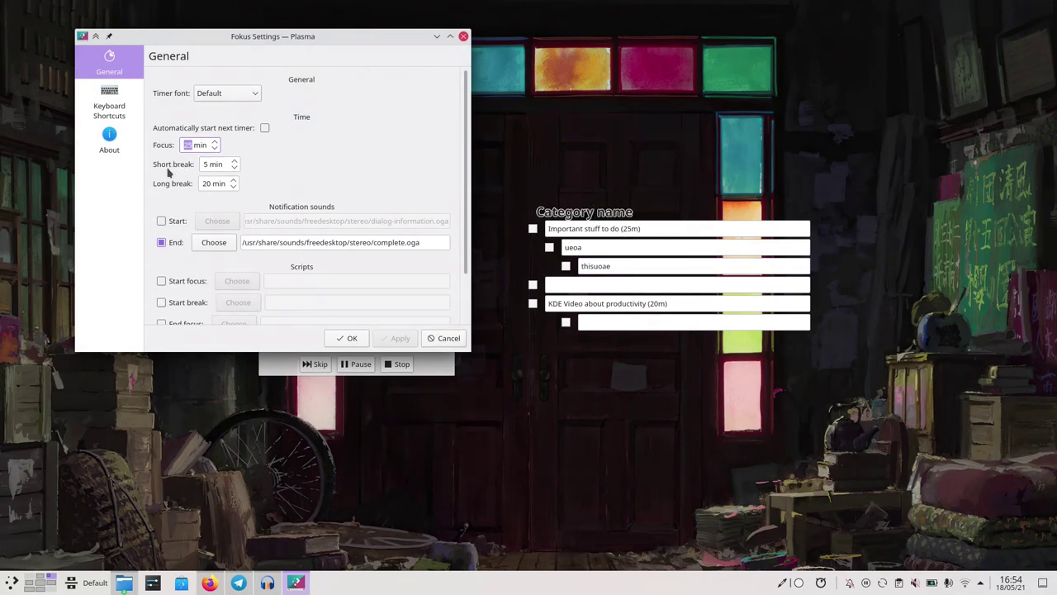
left_click(206, 163)
left_click(206, 183)
Look through the available timer fonts down to the end of the list, leaving the font choice as is.
left_click(228, 99)
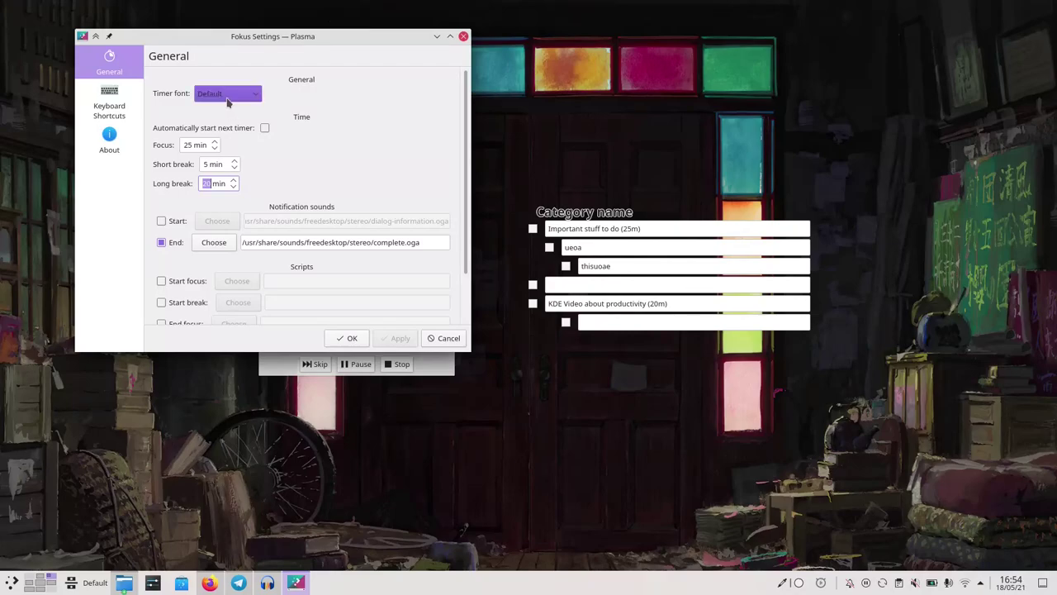
scroll(304, 263, "down", 1)
scroll(301, 264, "down", 9)
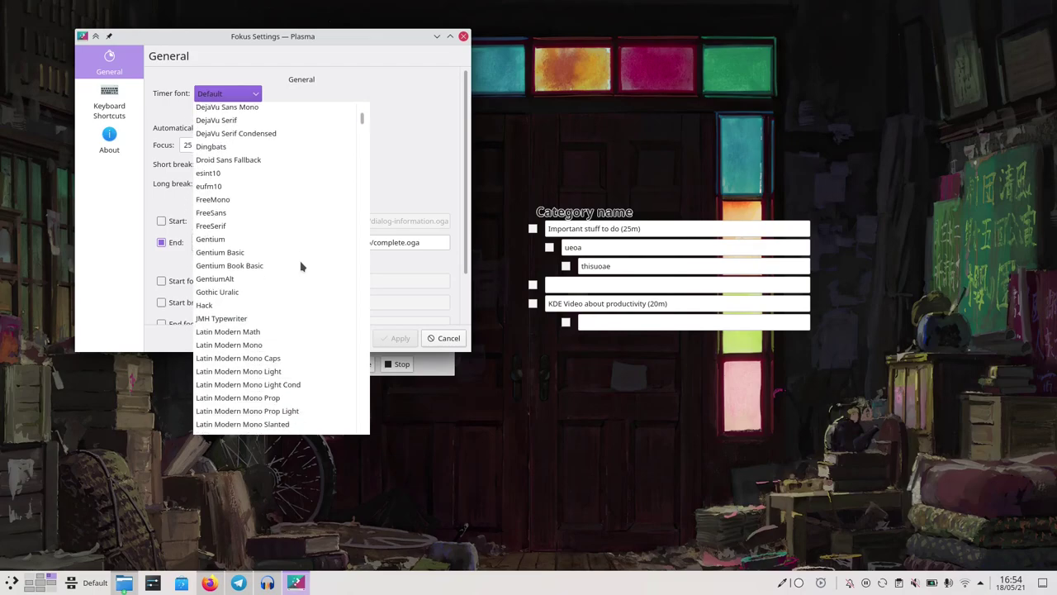
scroll(293, 273, "up", 6)
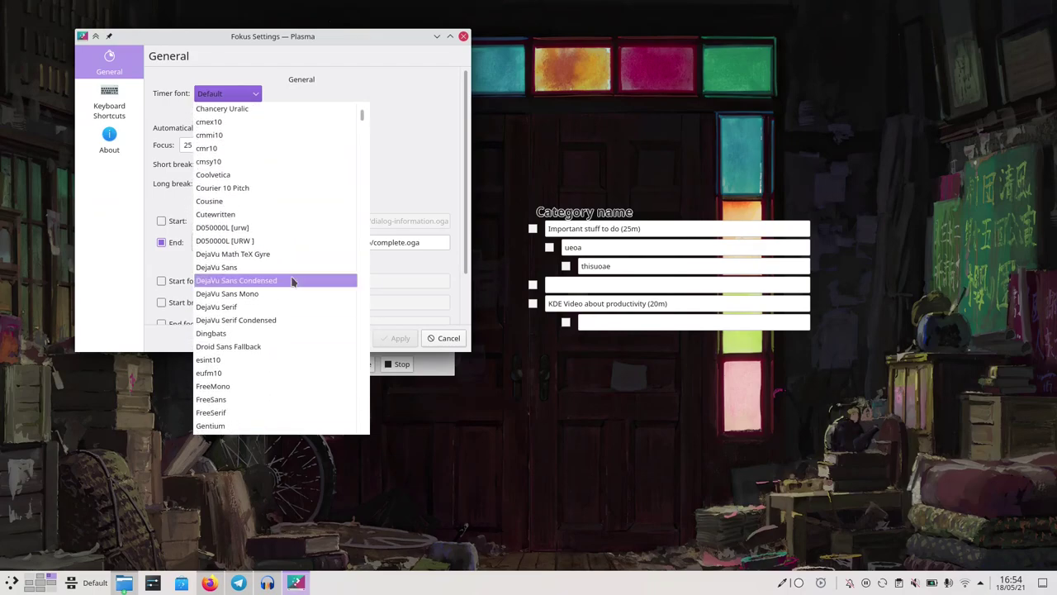
scroll(291, 240, "down", 4)
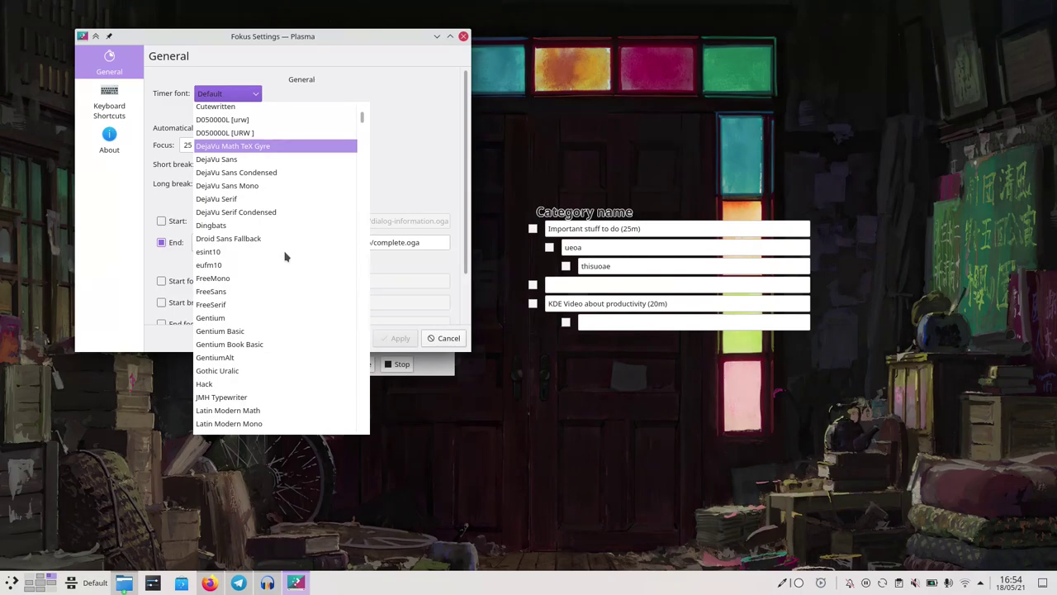
scroll(272, 165, "down", 20)
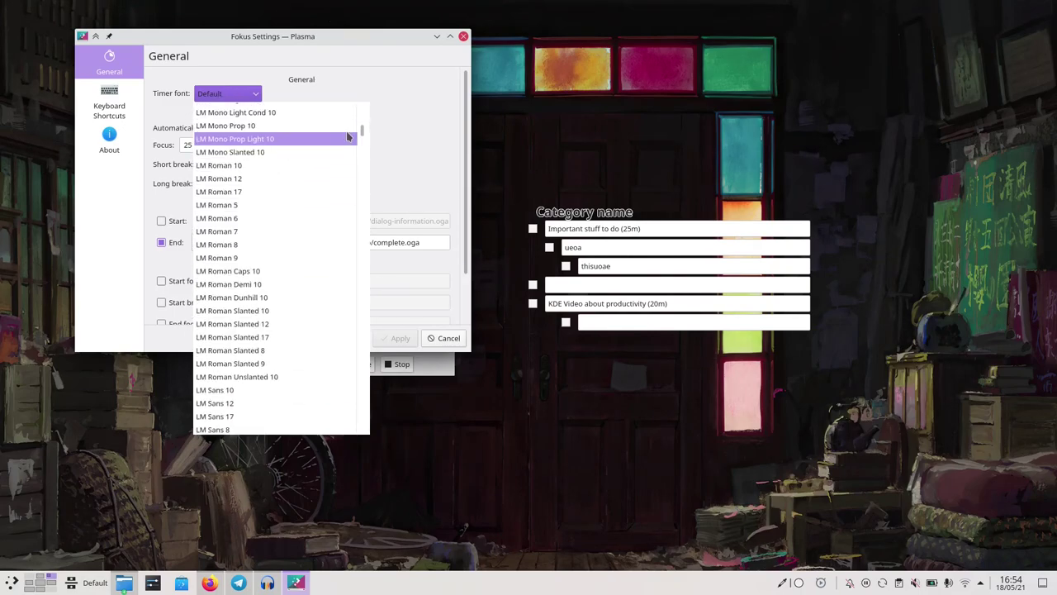
left_click_drag(362, 133, 360, 442)
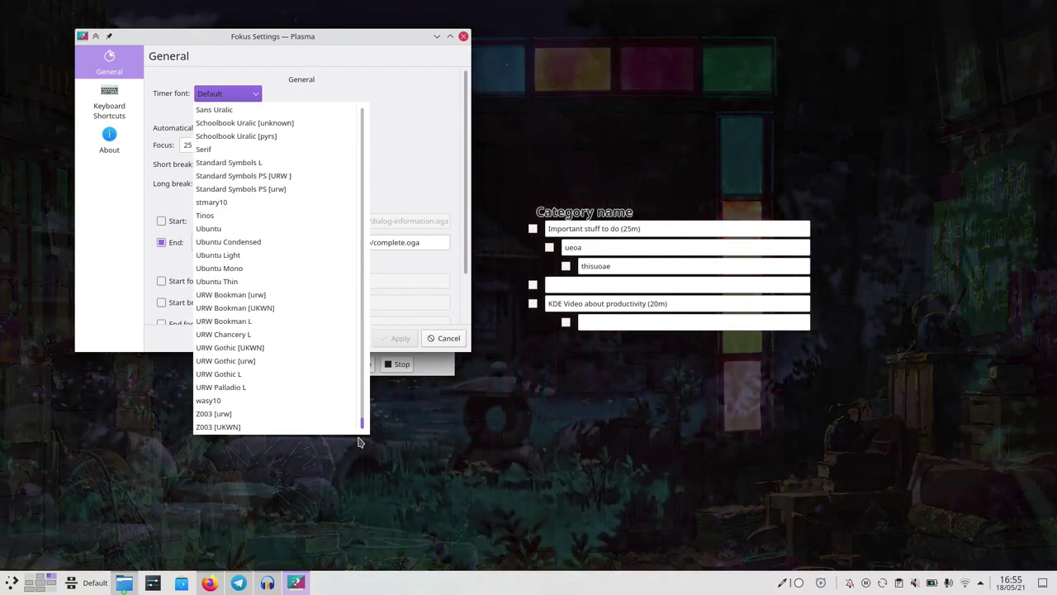
left_click(359, 442)
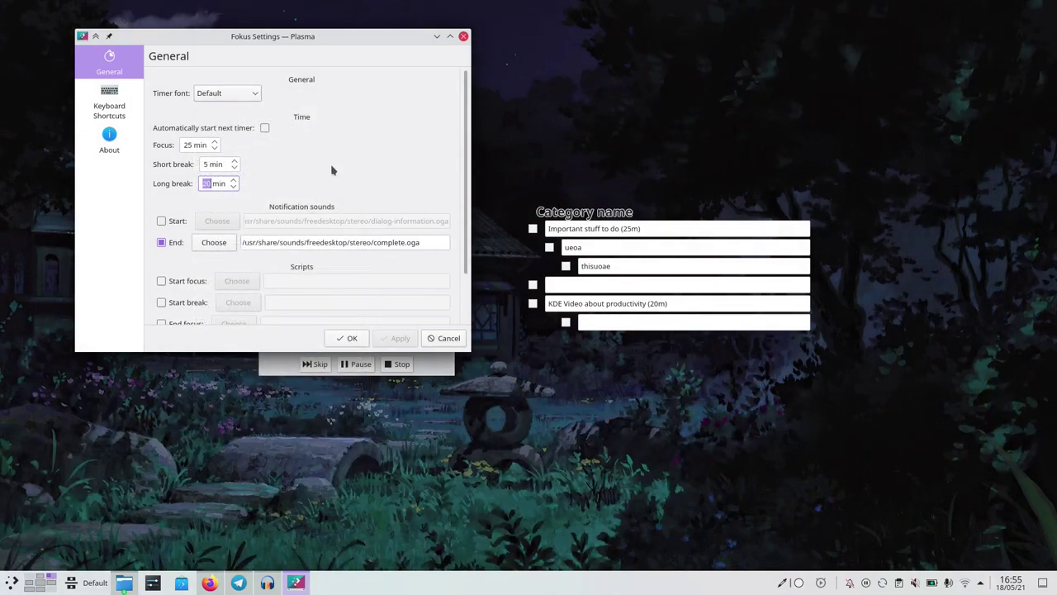
Enable the start notification sound and the scripts for start focus, start break, end focus and end break.
scroll(333, 169, "down", 1)
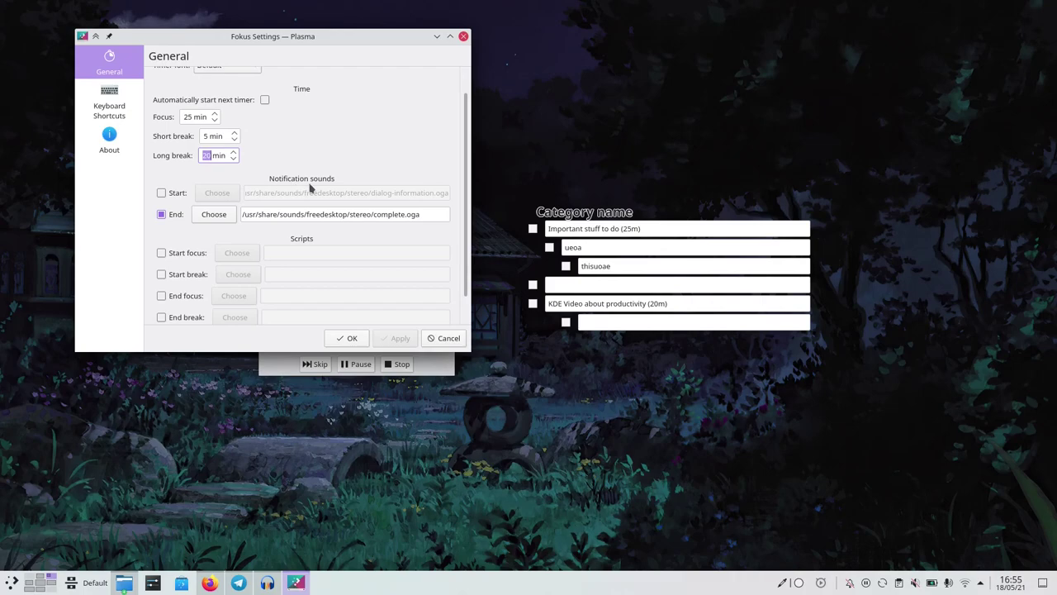
left_click(173, 195)
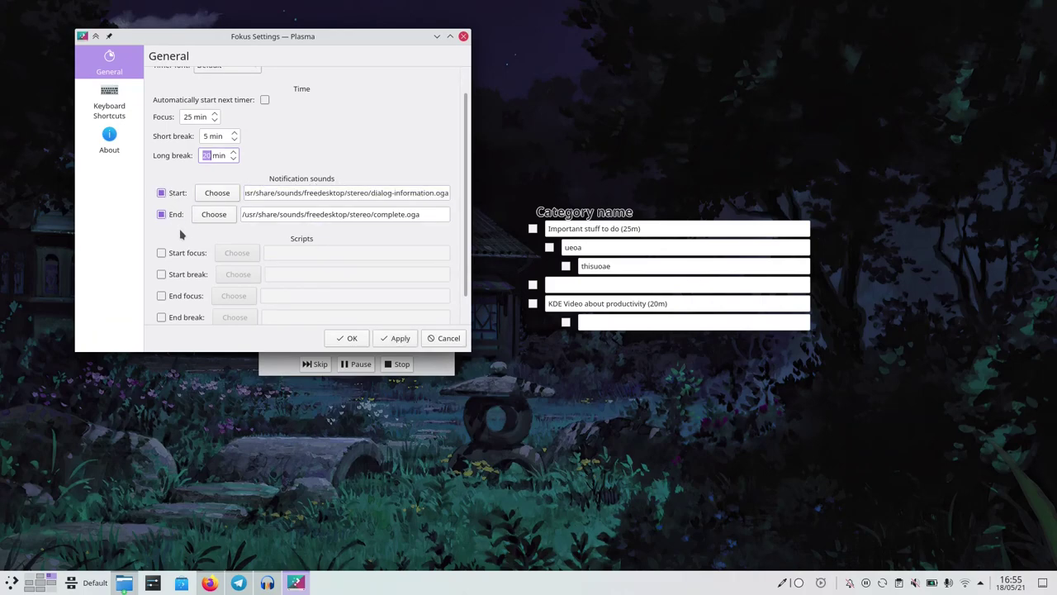
left_click(175, 258)
left_click(185, 276)
left_click(187, 295)
left_click(186, 316)
Try the command xrandr --rotate as the start focus script and clear it again.
left_click(291, 253)
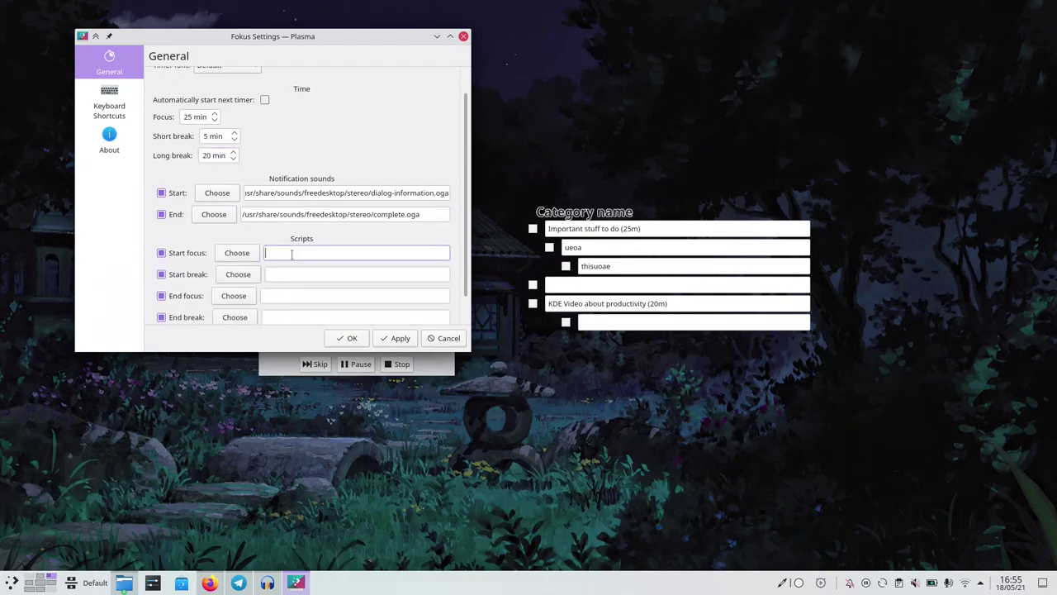
scroll(217, 239, "down", 1)
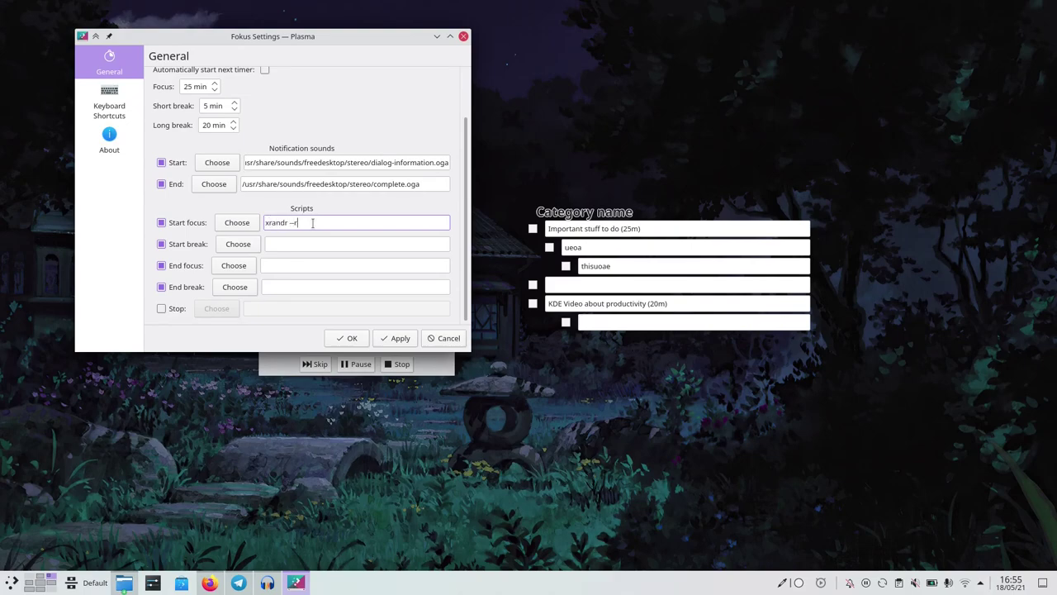
type("xrandr --rotate")
key("BackSpace")
key("BackSpace")
key("BackSpace")
key("BackSpace")
key("BackSpace")
key("BackSpace")
key("BackSpace")
key("BackSpace")
key("BackSpace")
key("BackSpace")
key("BackSpace")
key("BackSpace")
key("BackSpace")
key("BackSpace")
key("BackSpace")
key("BackSpace")
key("BackSpace")
key("BackSpace")
key("BackSpace")
key("BackSpace")
scroll(189, 246, "up", 2)
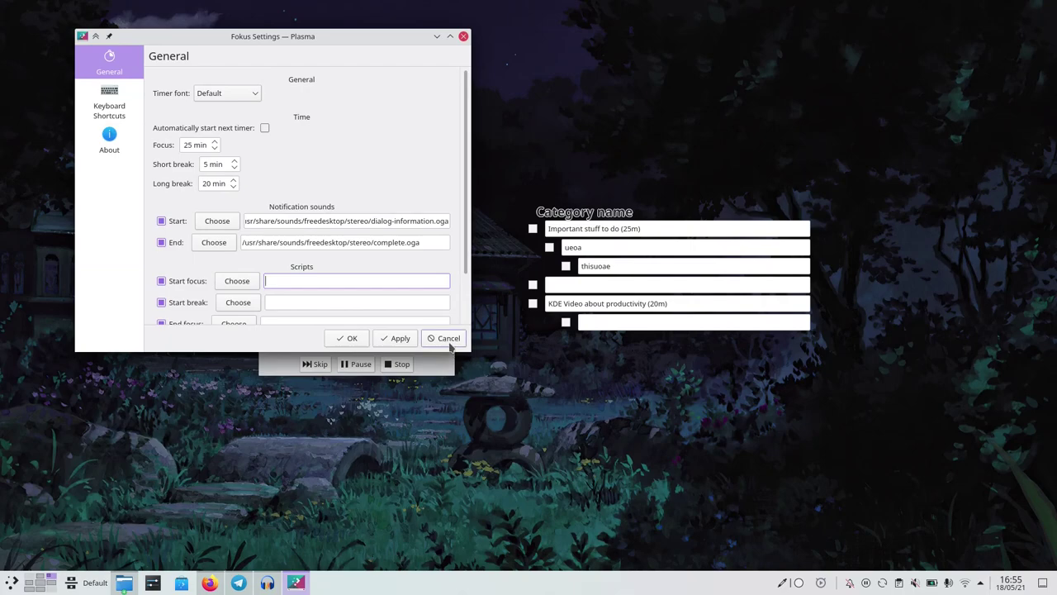
Disable the start focus, start break, end focus and end break scripts and confirm the settings.
scroll(189, 266, "down", 1)
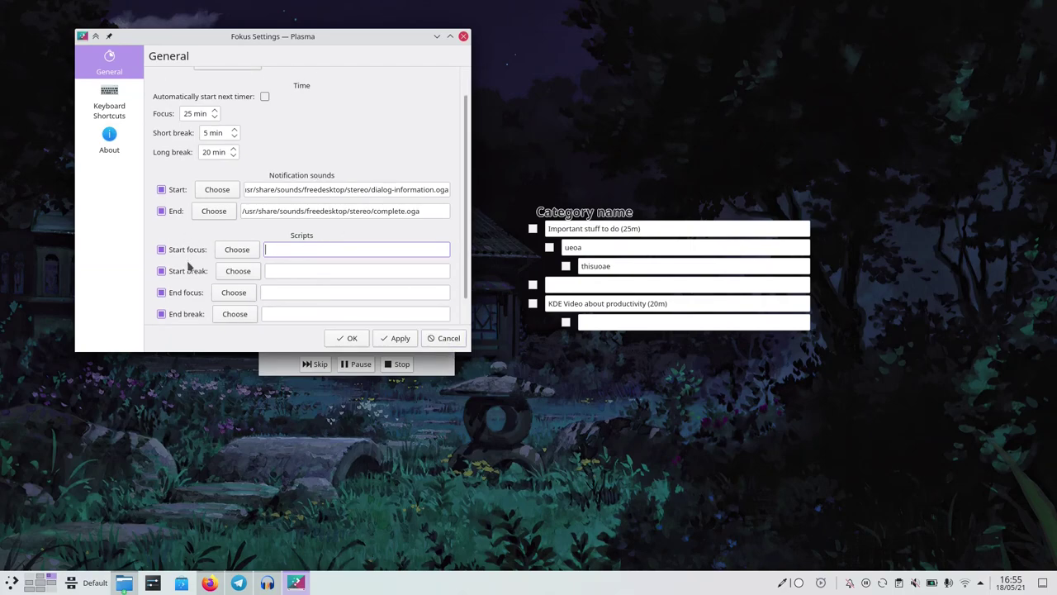
left_click(161, 241)
left_click(161, 262)
left_click(161, 284)
left_click(161, 305)
left_click(347, 338)
Stop the desktop timer, start its focus session once, and stop it again.
left_click(400, 364)
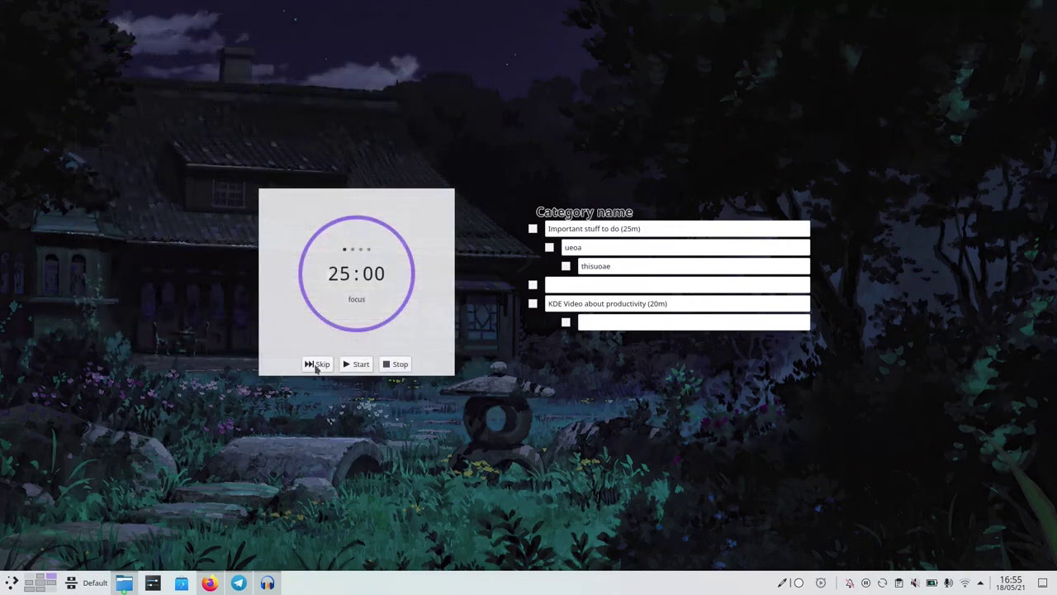
left_click(355, 364)
left_click(402, 365)
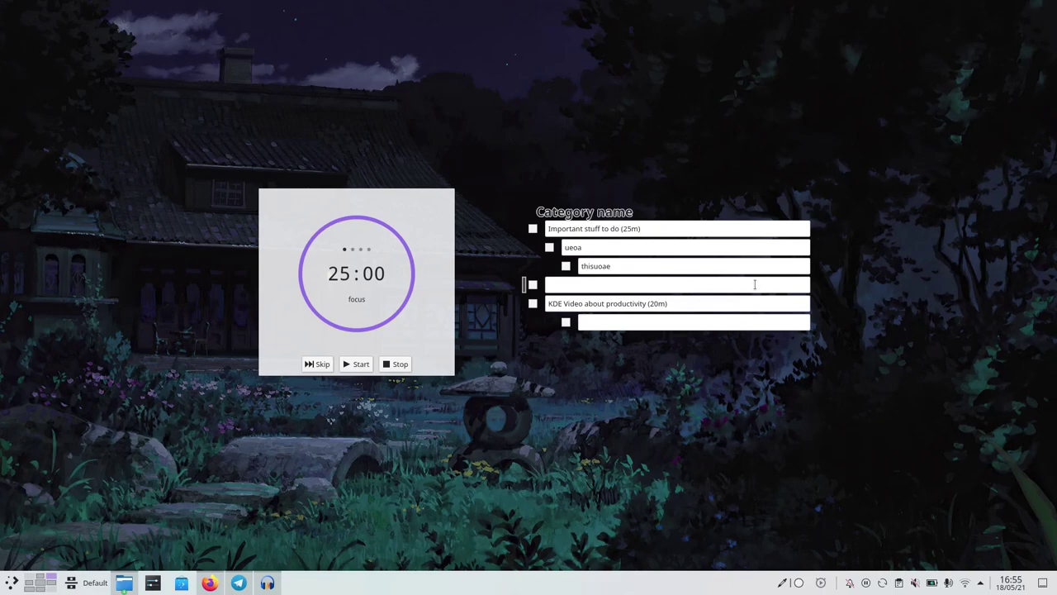
Rename the first to-do item as "Big goal" and its first sub-item as "Medium goal".
triple_click(649, 228)
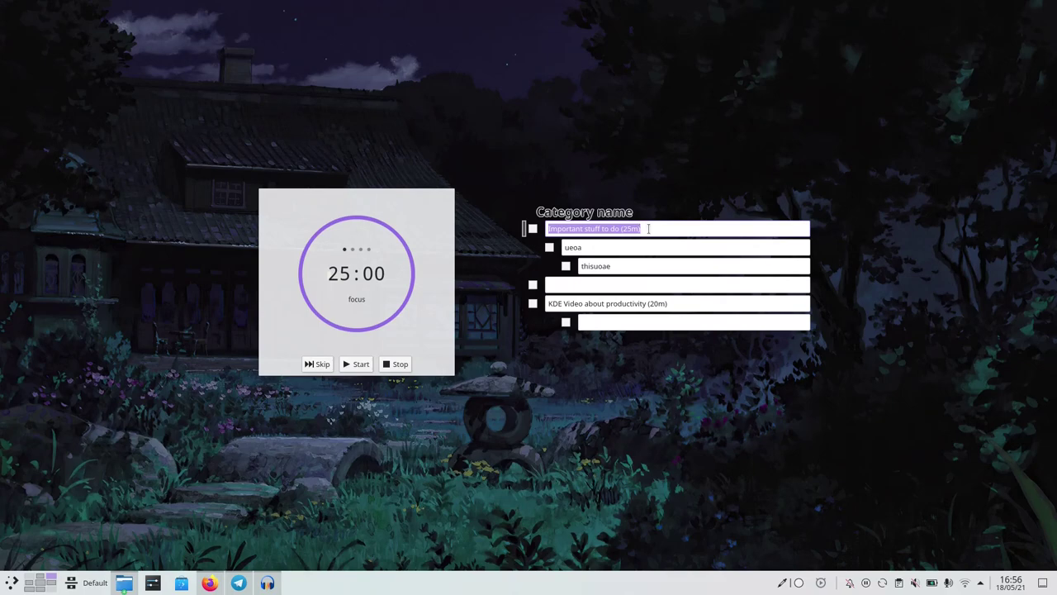
type("Big goal")
triple_click(622, 247)
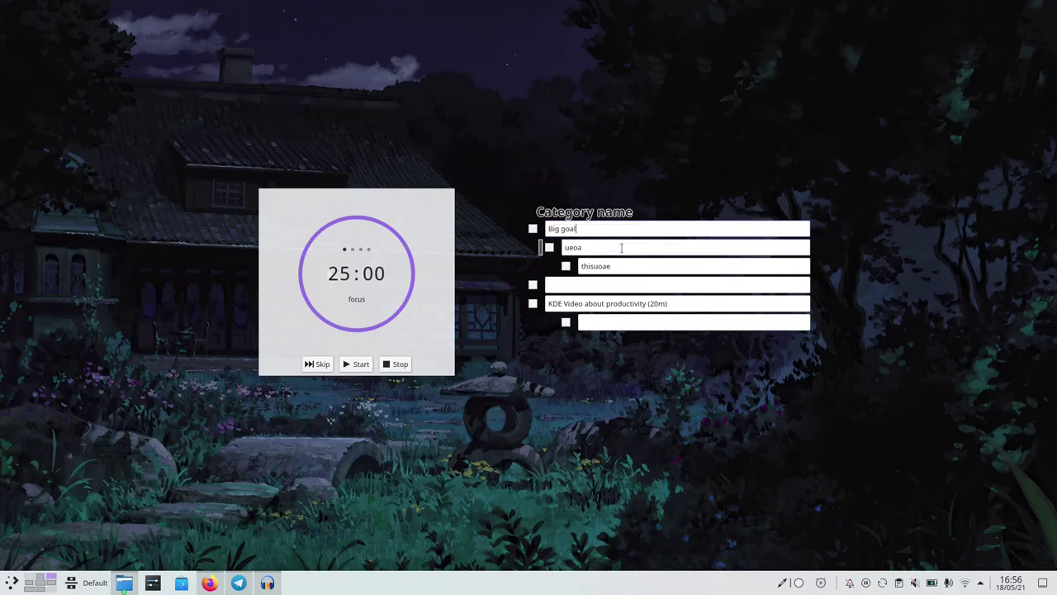
key("BackSpace")
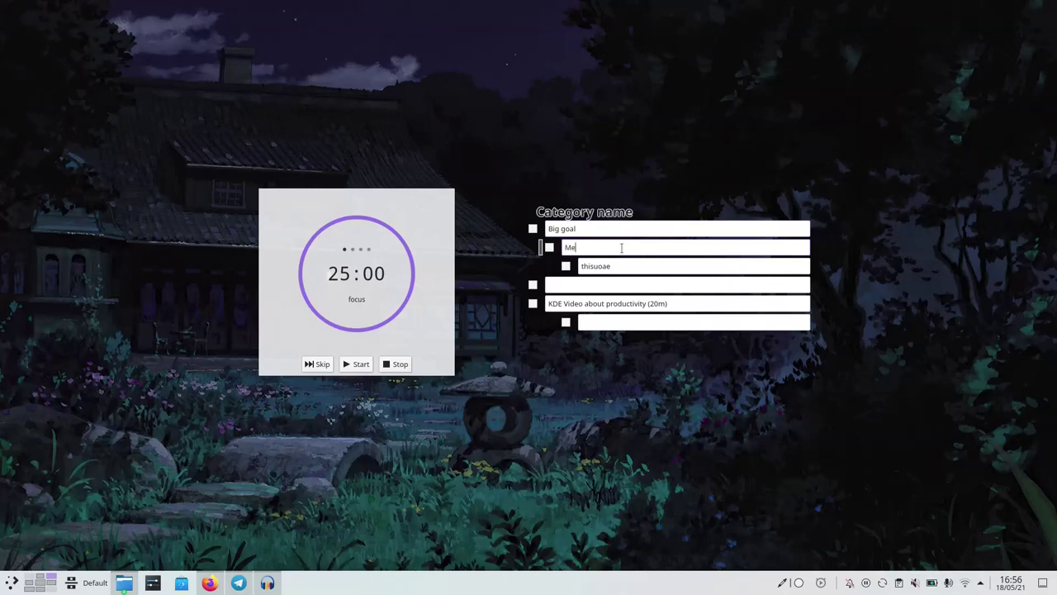
type("Medium goal")
triple_click(737, 266)
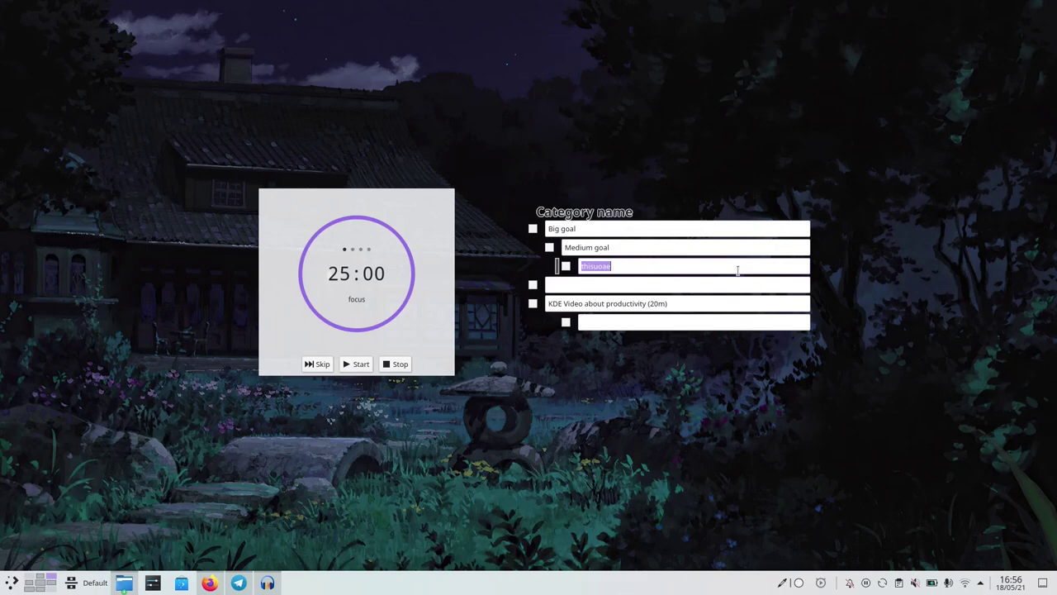
Append the duration "(6 months)" to the "Big goal" item and "(a week or two)" to the "Medium goal" sub-item.
left_click(592, 232)
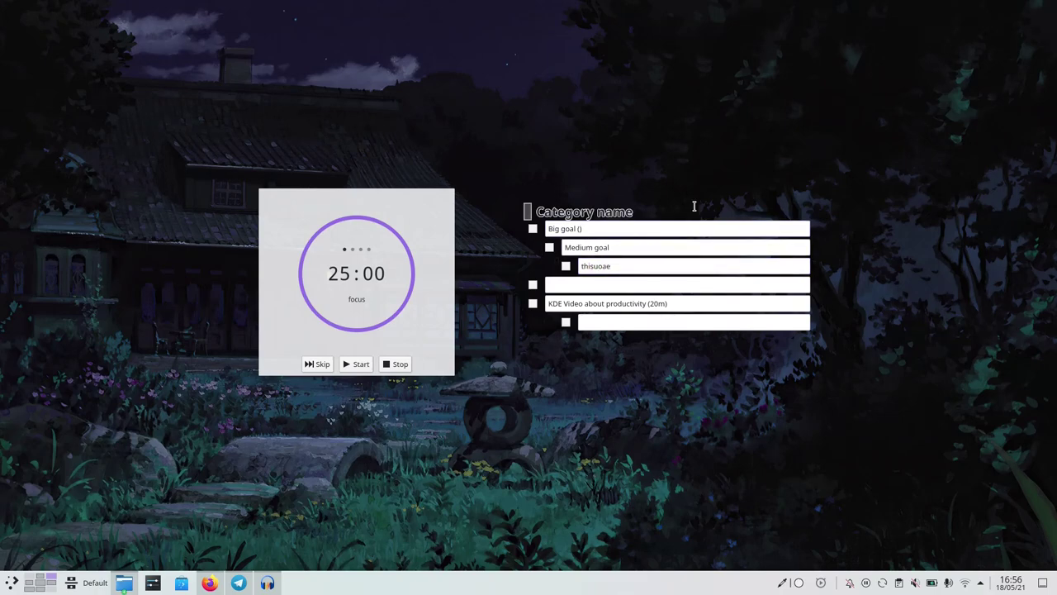
type("months")
left_click(633, 248)
type("()")
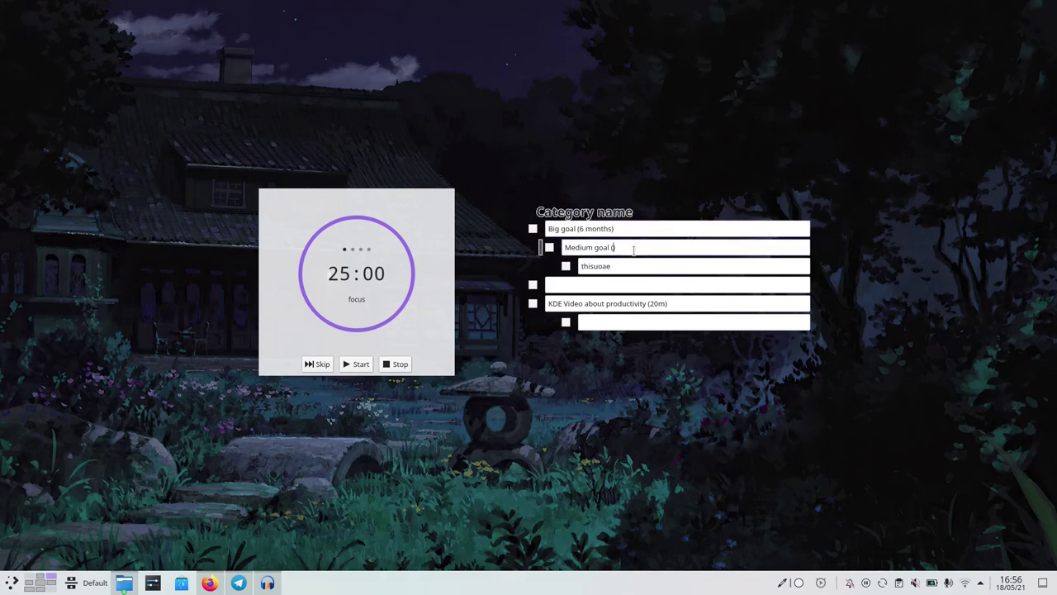
type("a week or two")
Rename the sub-item nested under the medium goal as "Small things (20m) (90m)".
left_click(623, 265)
double_click(590, 265)
left_click(674, 230)
type("Small")
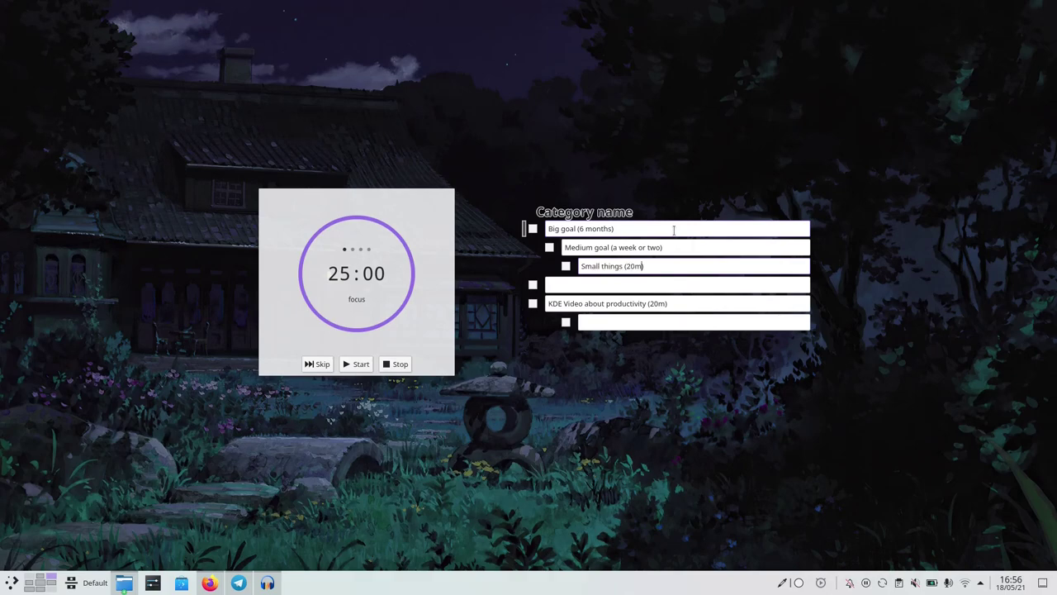
type("(90m)")
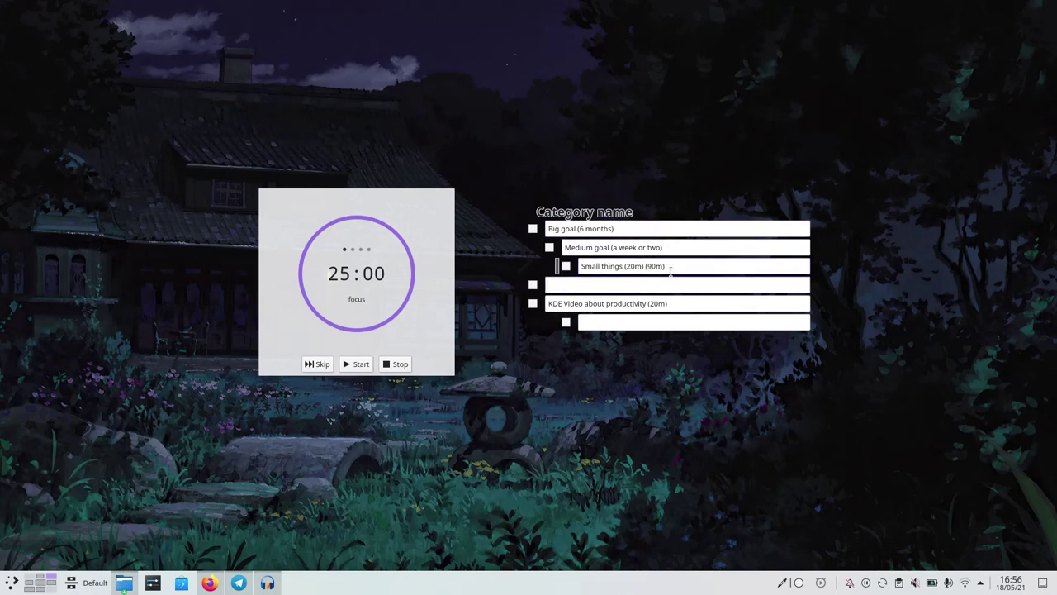
Name the empty top-level item "Write poem", and move the empty sub-item directly beneath it with the text "Write a stanza".
type("Write")
key("ctrl+BackSpace")
type("Write poem")
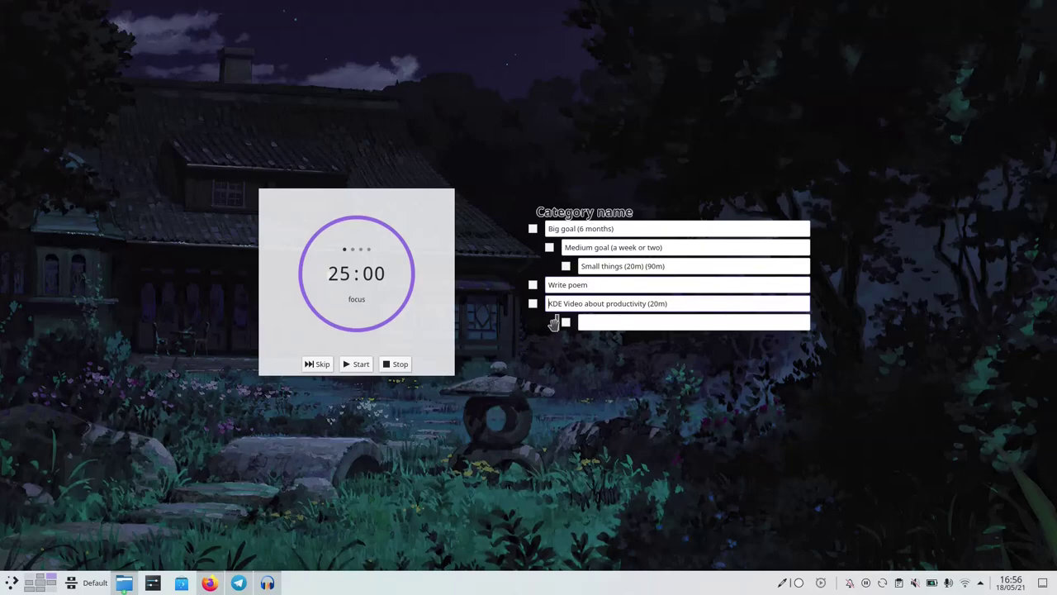
left_click_drag(554, 324, 556, 302)
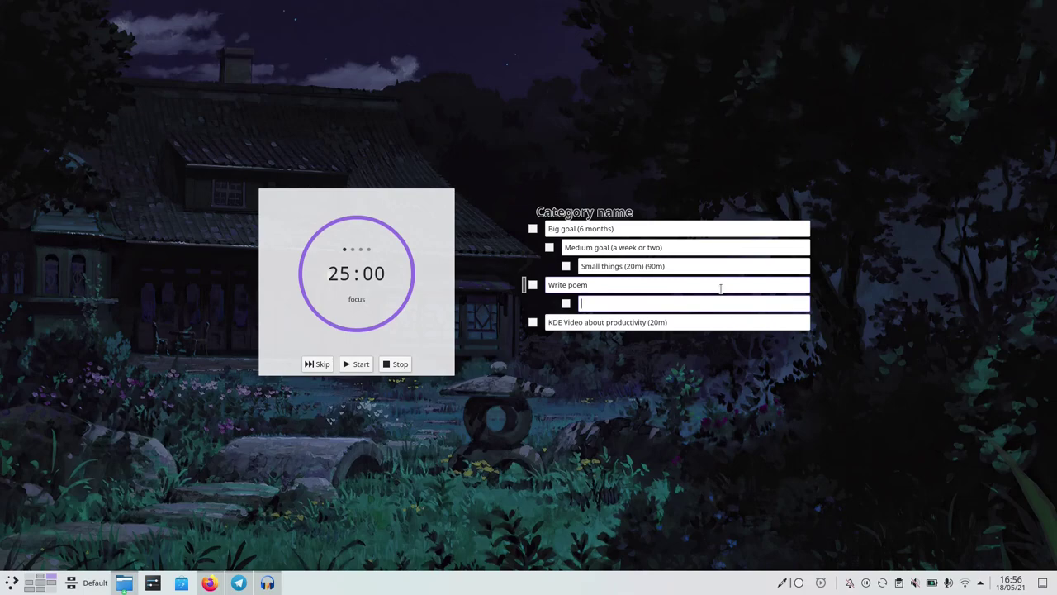
type("Write a")
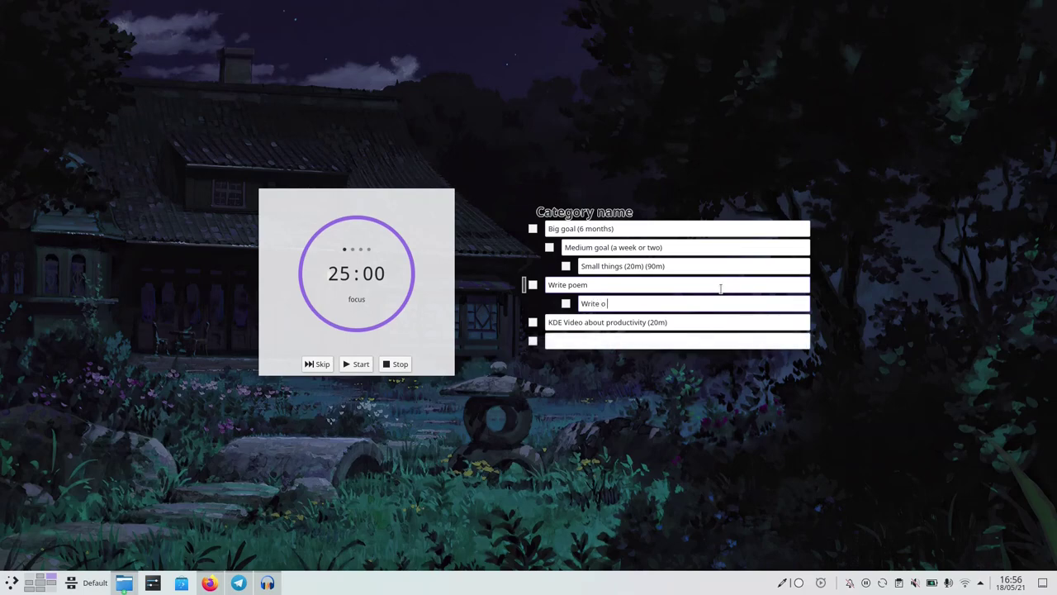
type(" stanza")
Nest the empty last item one level under "Write a stanza" and name it "write the opening paragraph (20m)".
left_click(610, 338)
key("Tab")
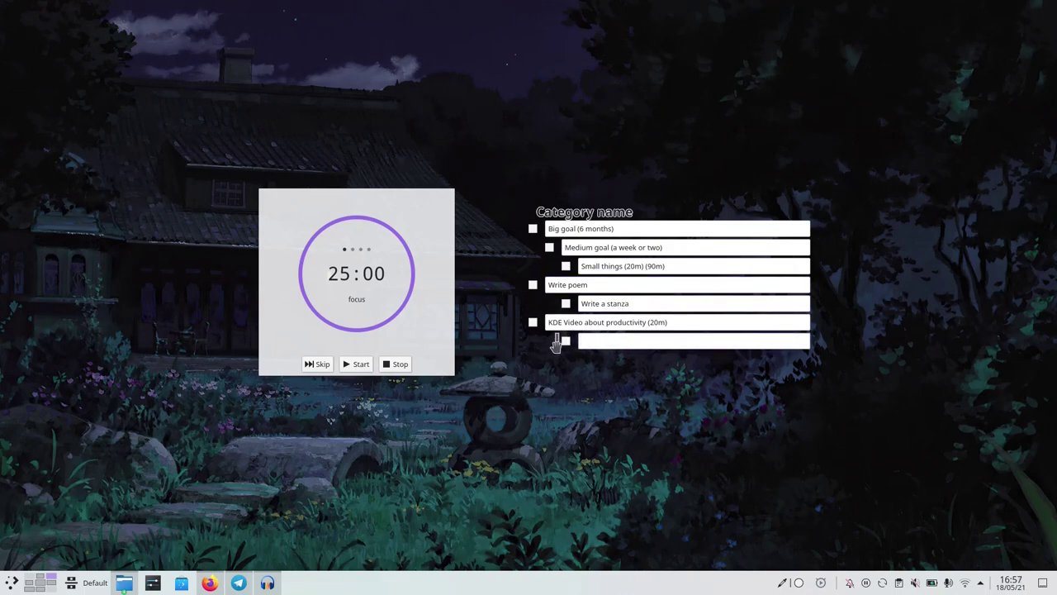
key("Tab")
left_click_drag(572, 340, 579, 321)
type("write the opening")
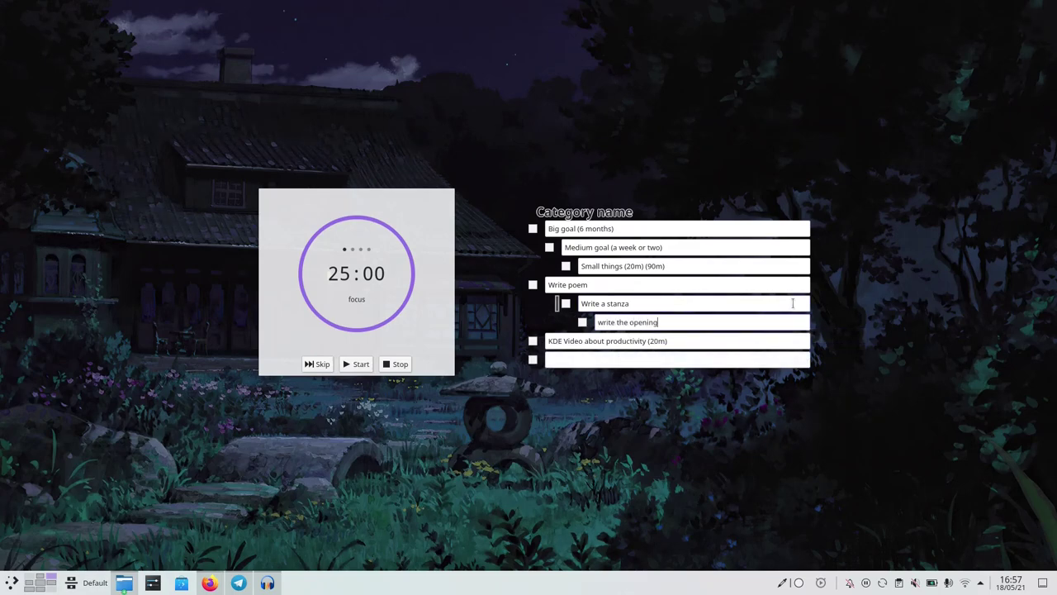
type(" paragraph (20m)")
Set the duration in the "write the opening paragraph" item to 90m.
key("Left")
key("Left")
key("BackSpace")
key("BackSpace")
type("90")
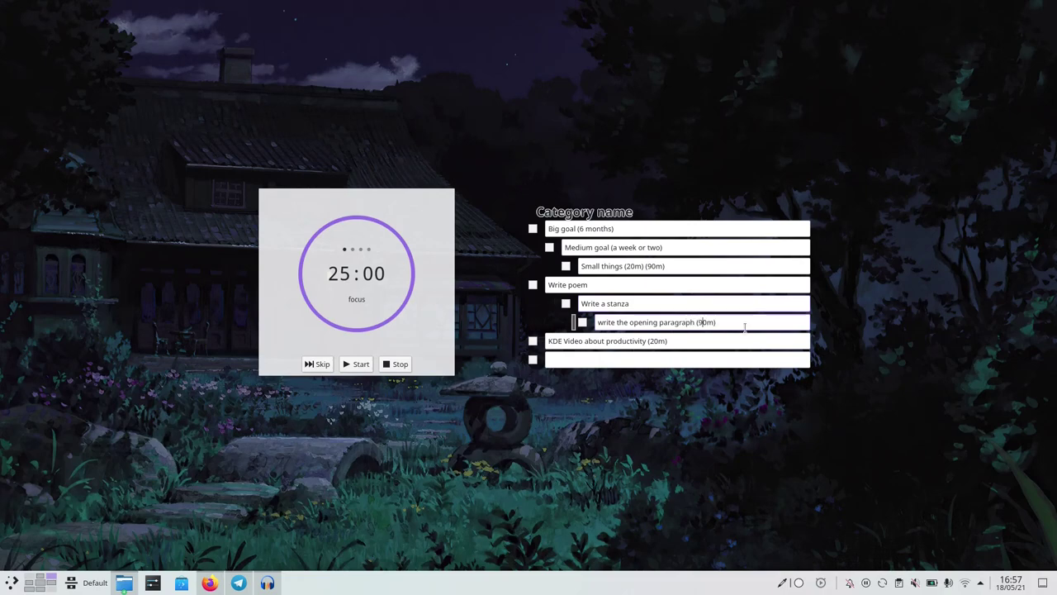
left_click(747, 327)
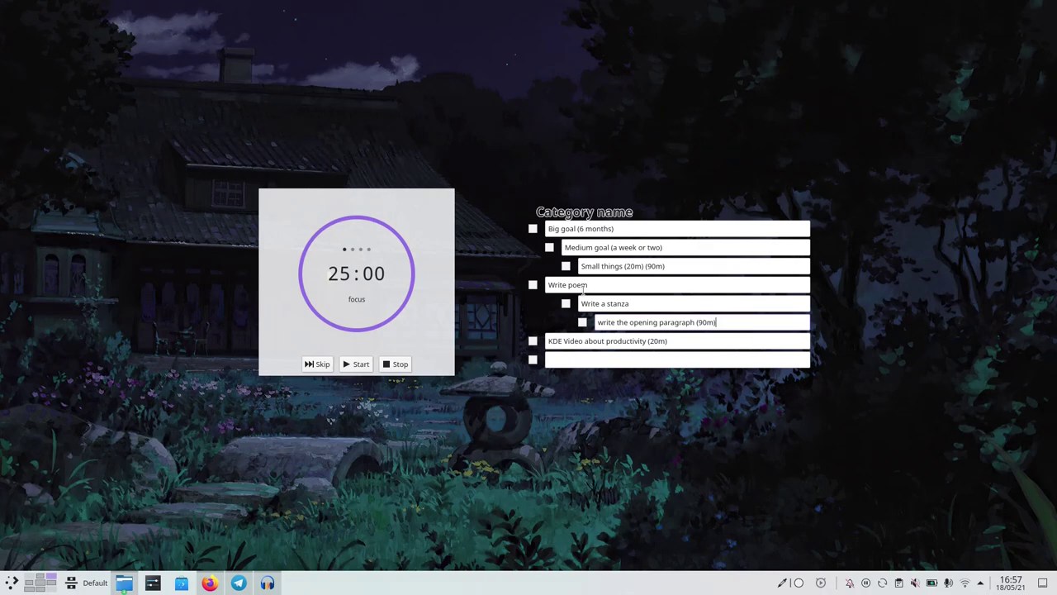
left_click(591, 288)
left_click(637, 308)
left_click_drag(697, 323, 738, 327)
left_click(724, 325)
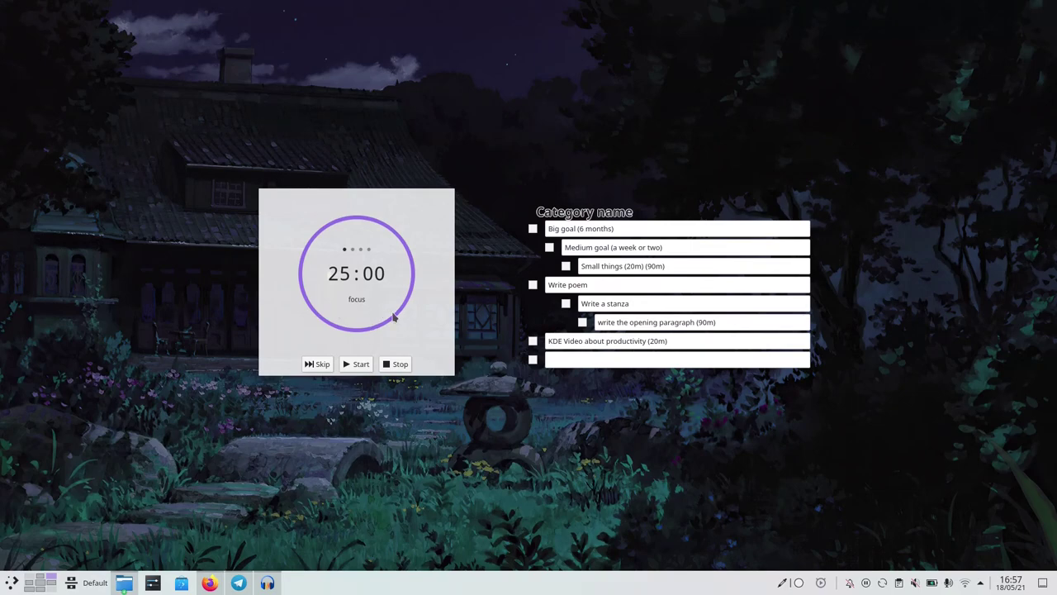
Start the desktop timer's focus session and place the text cursor in the "write the opening paragraph (90m)" item.
left_click(355, 359)
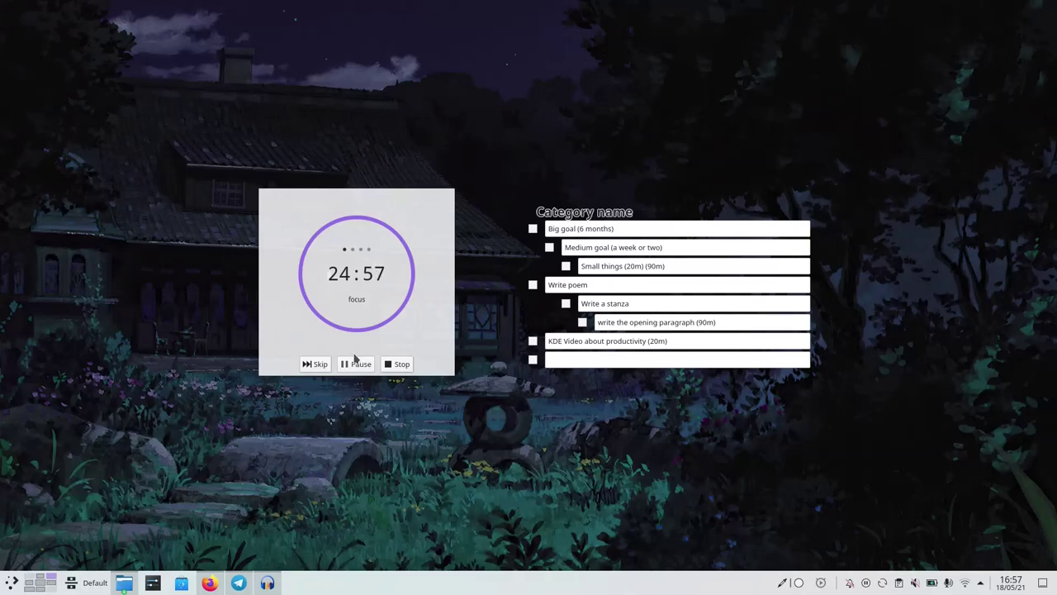
left_click_drag(696, 322, 714, 322)
left_click(712, 323)
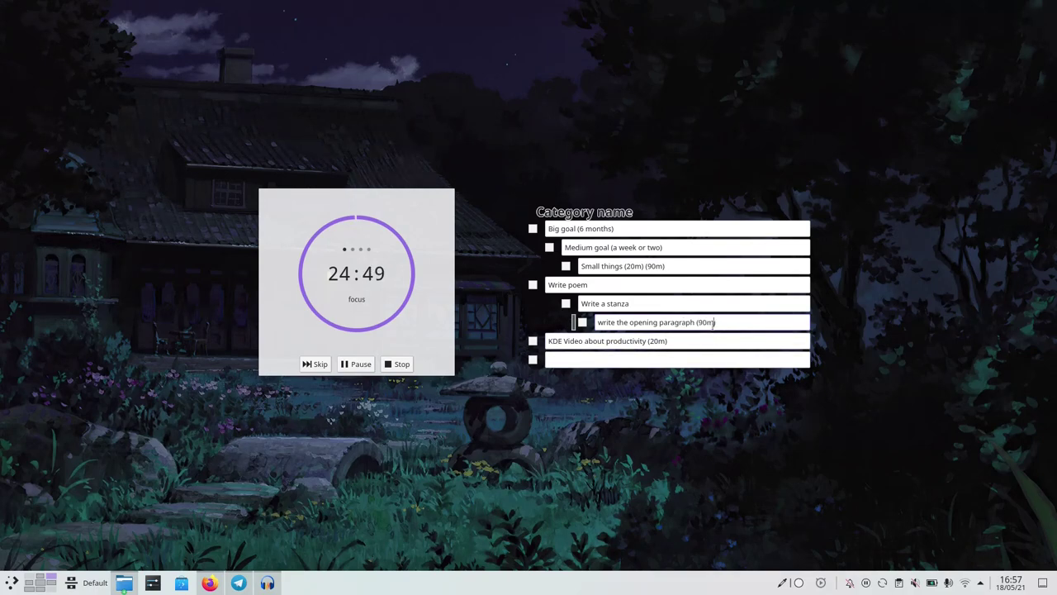